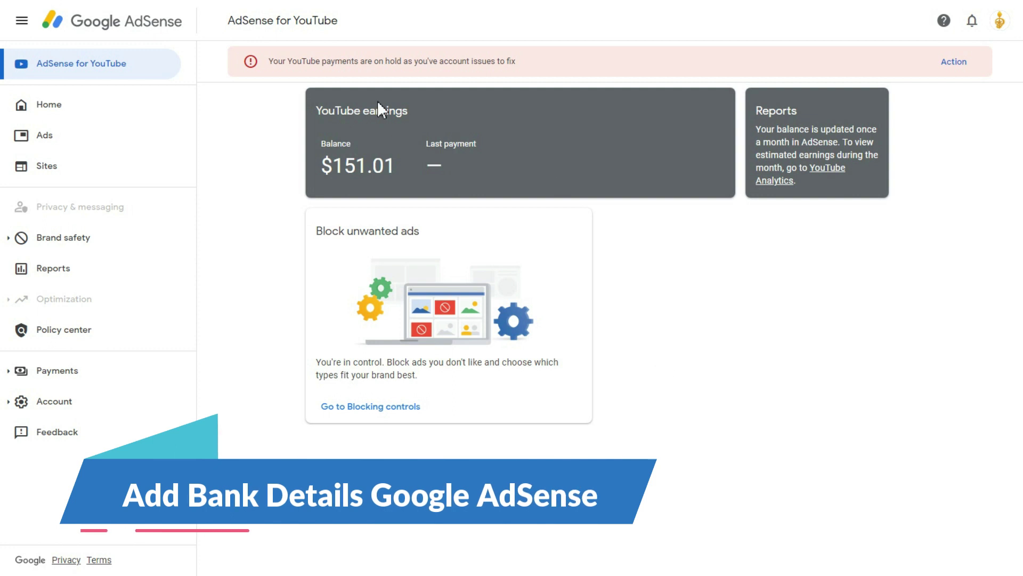
# Review the payments-on-hold warning on the YouTube page and expand Payments in the sidebar.
pyautogui.click(273, 60)
pyautogui.moveTo(273, 59); pyautogui.dragTo(518, 63)
pyautogui.click(519, 63)
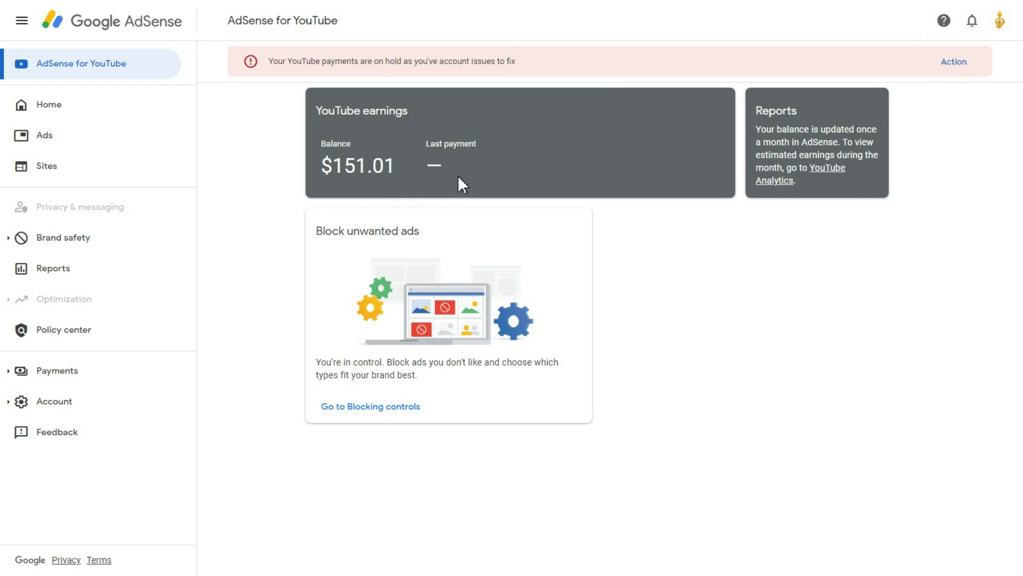
pyautogui.click(56, 373)
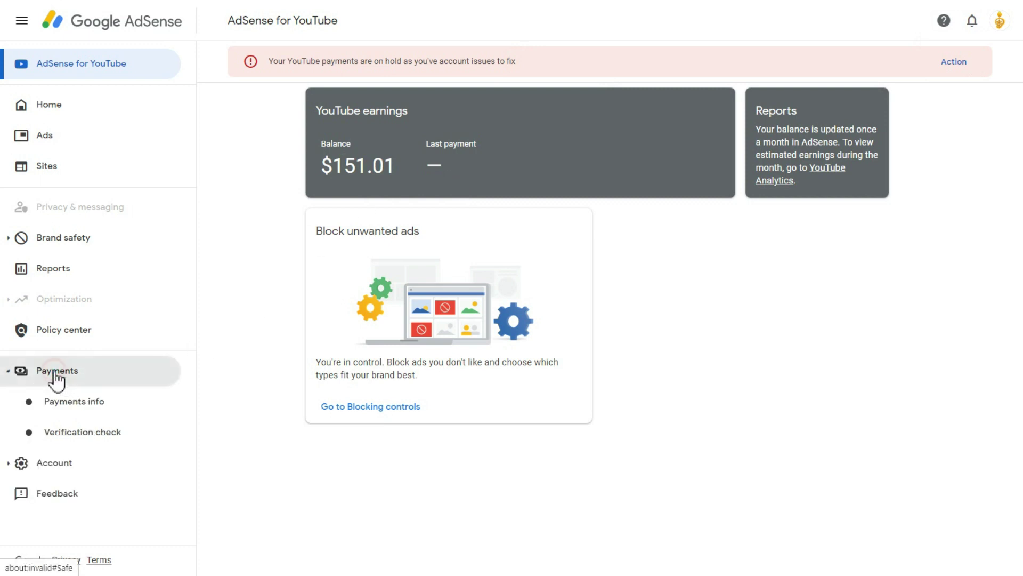
# Open Payments info and switch the payments account from AdSense (India) to YouTube (India).
pyautogui.click(130, 412)
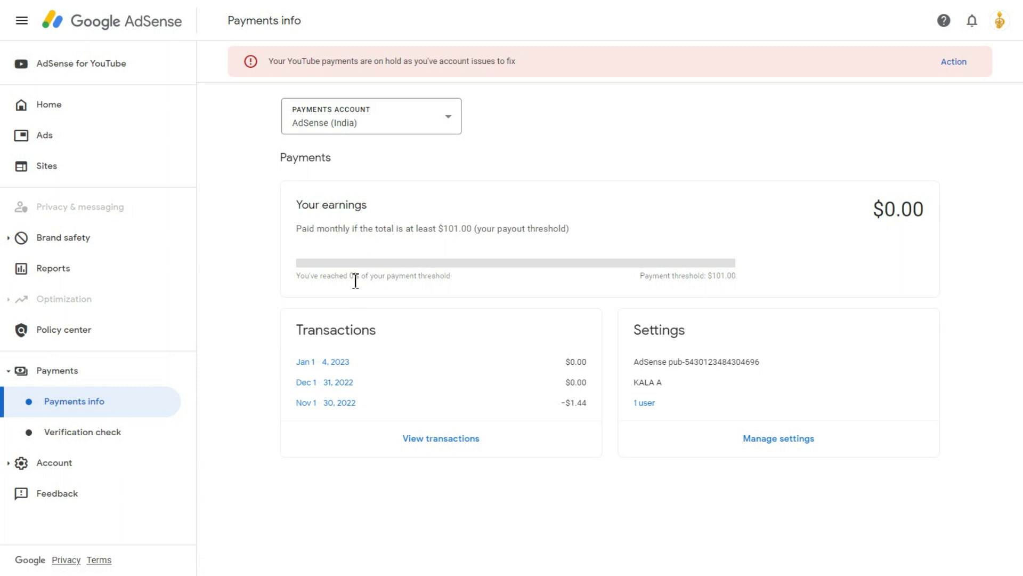
pyautogui.click(382, 128)
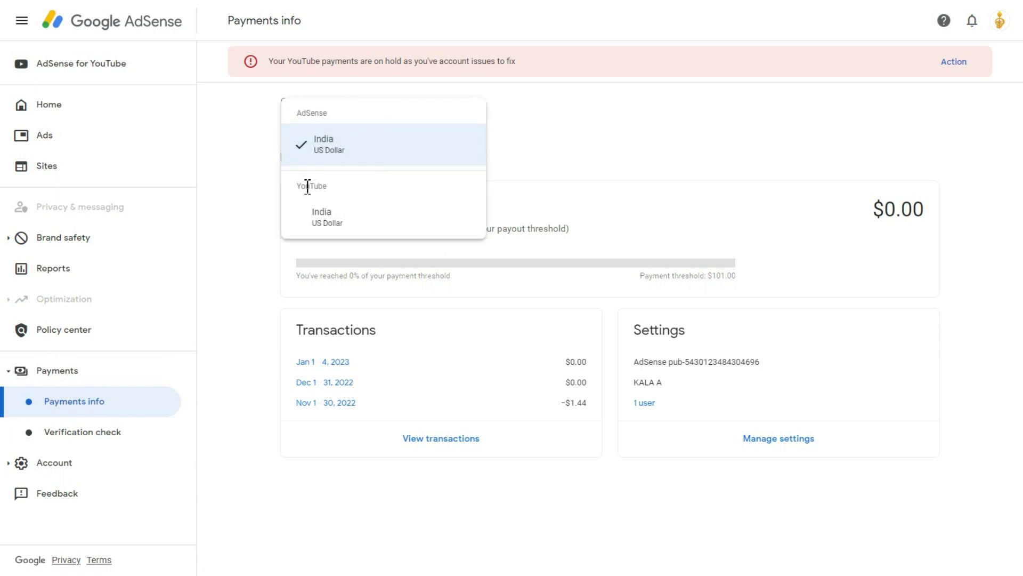
pyautogui.click(331, 214)
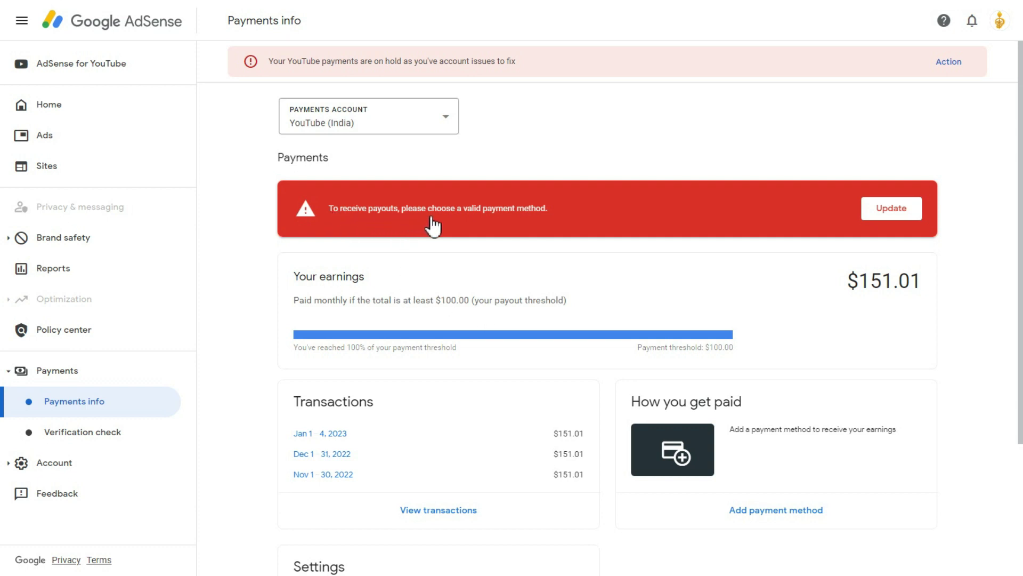
# Check the $151.01 earnings under How you get paid, then choose Add payment method.
pyautogui.scroll(-3, 704, 246)
pyautogui.moveTo(635, 233); pyautogui.dragTo(882, 255)
pyautogui.click(761, 236)
pyautogui.click(883, 254)
pyautogui.moveTo(845, 104); pyautogui.dragTo(953, 115)
pyautogui.click(859, 168)
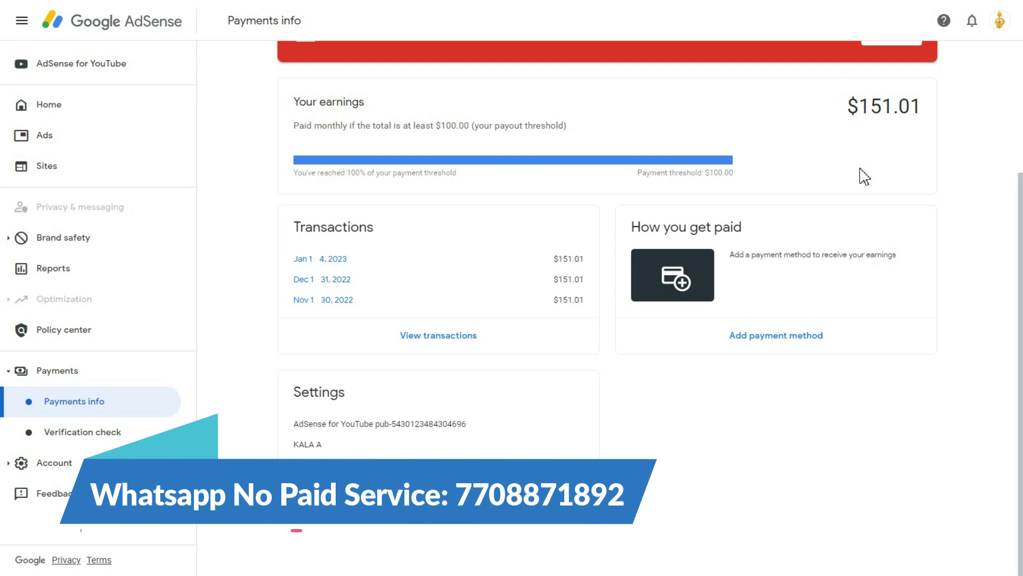
pyautogui.click(767, 341)
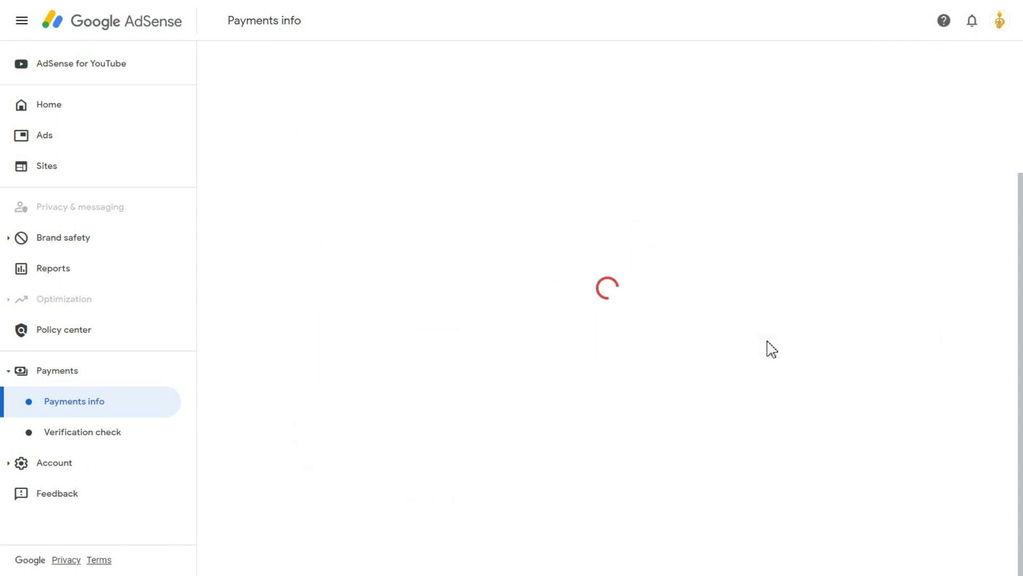
# Enter the account holder's name in the wire-transfer form's Name on bank account field.
pyautogui.scroll(3, 564, 297)
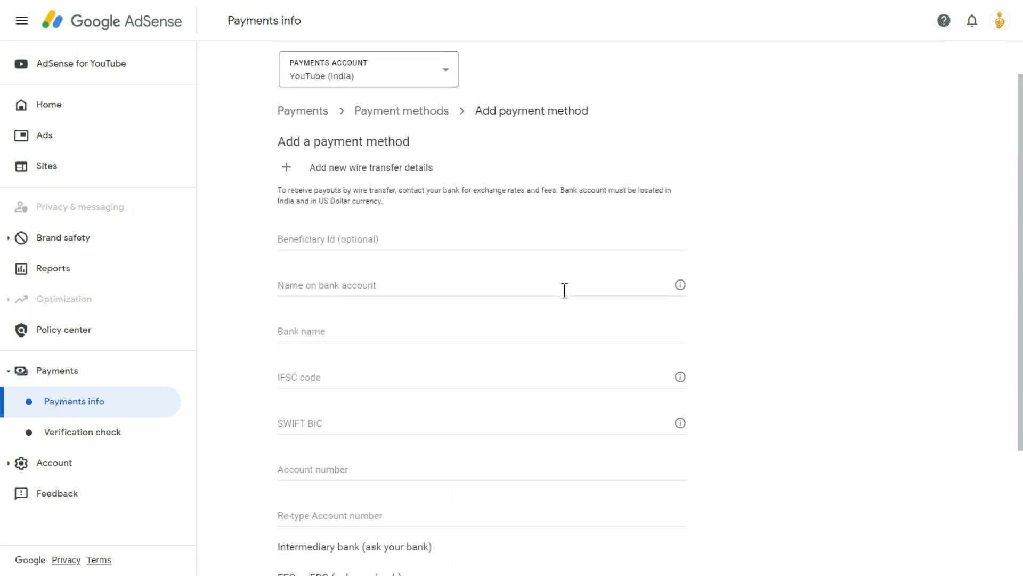
pyautogui.moveTo(276, 141); pyautogui.dragTo(429, 152)
pyautogui.click(428, 145)
pyautogui.click(317, 239)
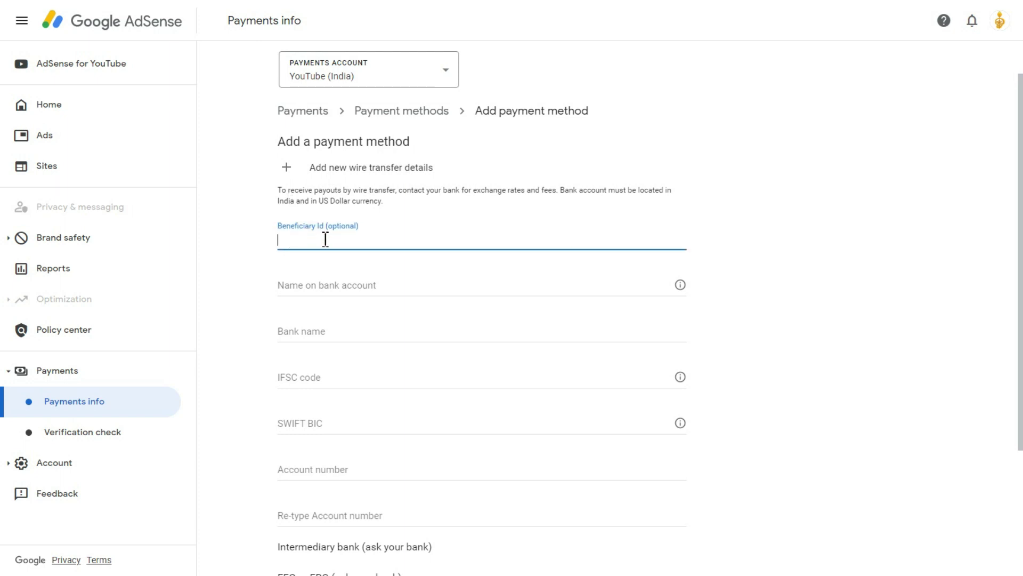
pyautogui.scroll(-1, 325, 240)
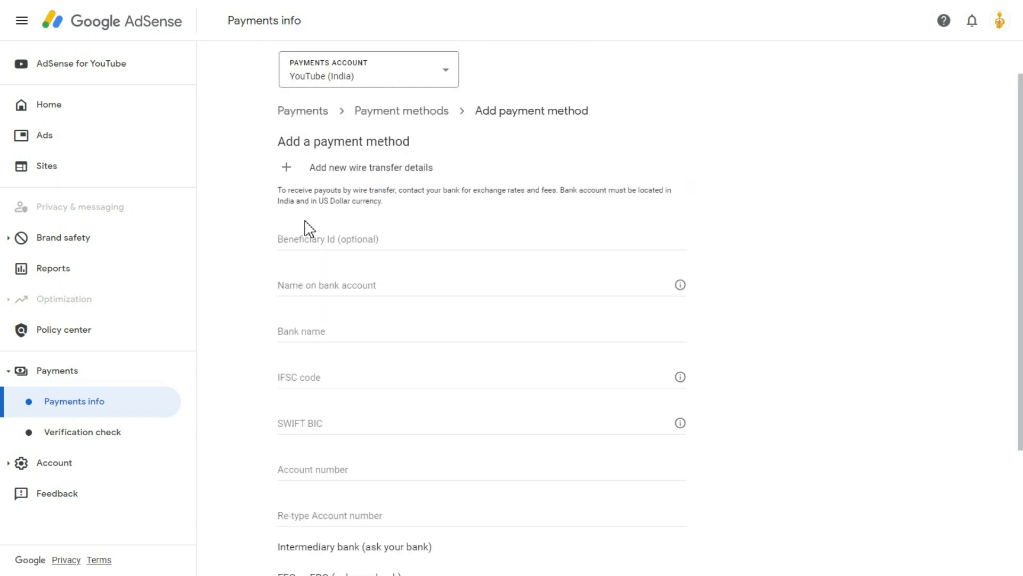
pyautogui.click(317, 238)
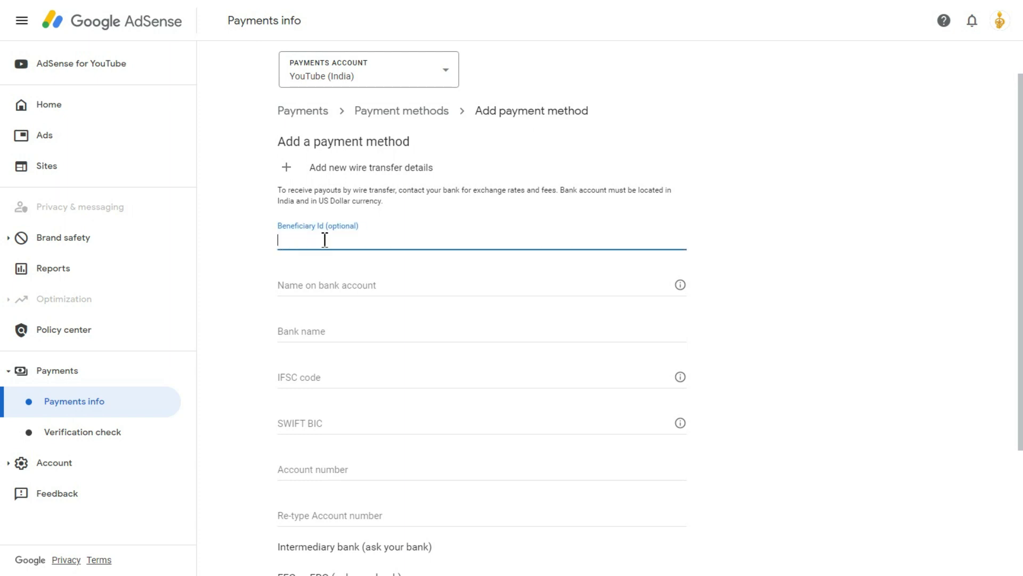
pyautogui.scroll(-1, 326, 242)
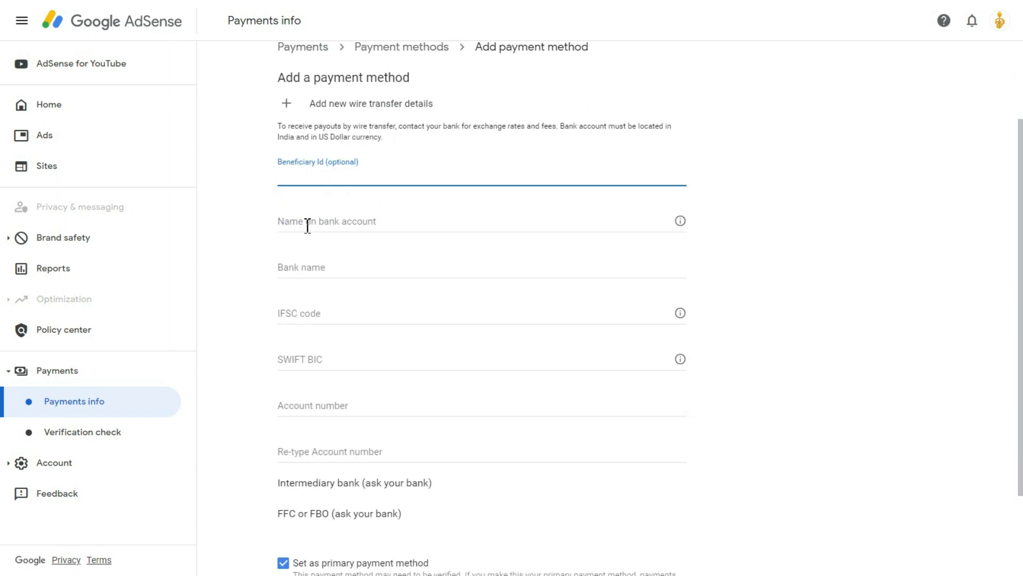
pyautogui.click(306, 224)
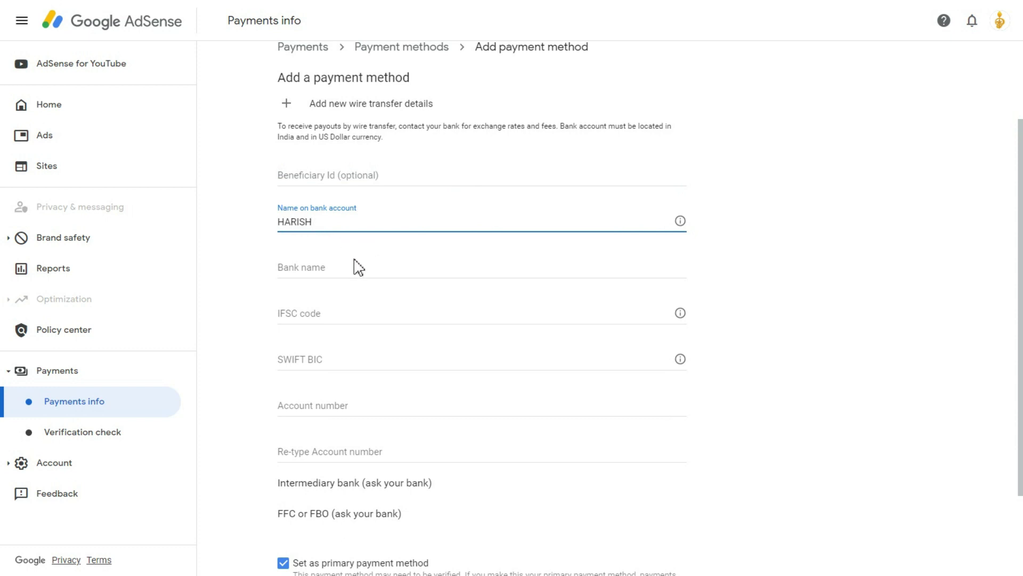
# Enter STATE BANK OF INDIA as the bank name and begin the IFSC code with SBIN0001.
pyautogui.click(338, 269)
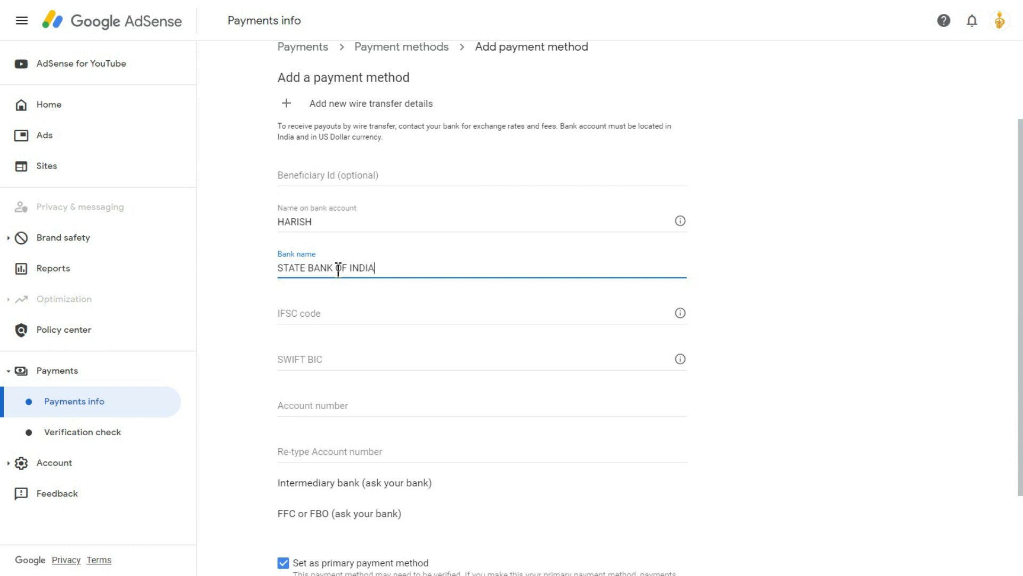
pyautogui.click(333, 318)
pyautogui.scroll(-1, 333, 318)
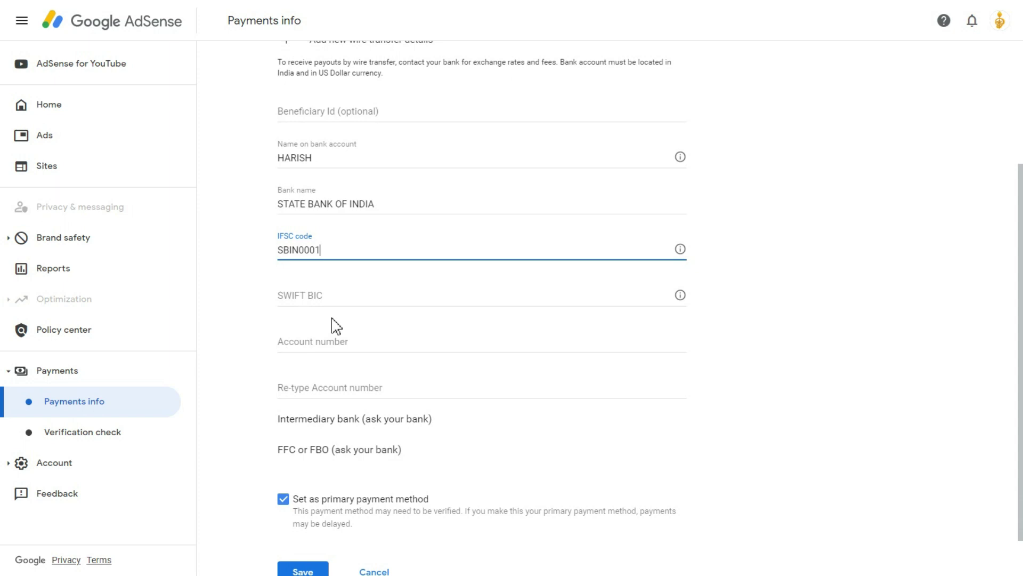
# Finish the IFSC code SBIN0001452 and type the SWIFT BIC SBINBB256N.
pyautogui.write('2')
pyautogui.press('Tab')
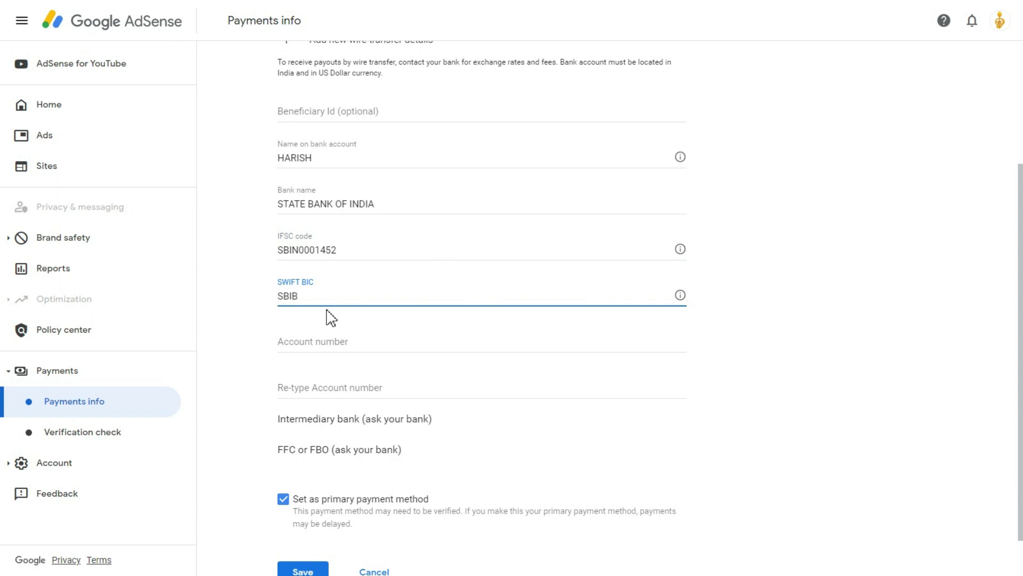
pyautogui.write('SBIB')
pyautogui.press('BackSpace')
pyautogui.press('BackSpace')
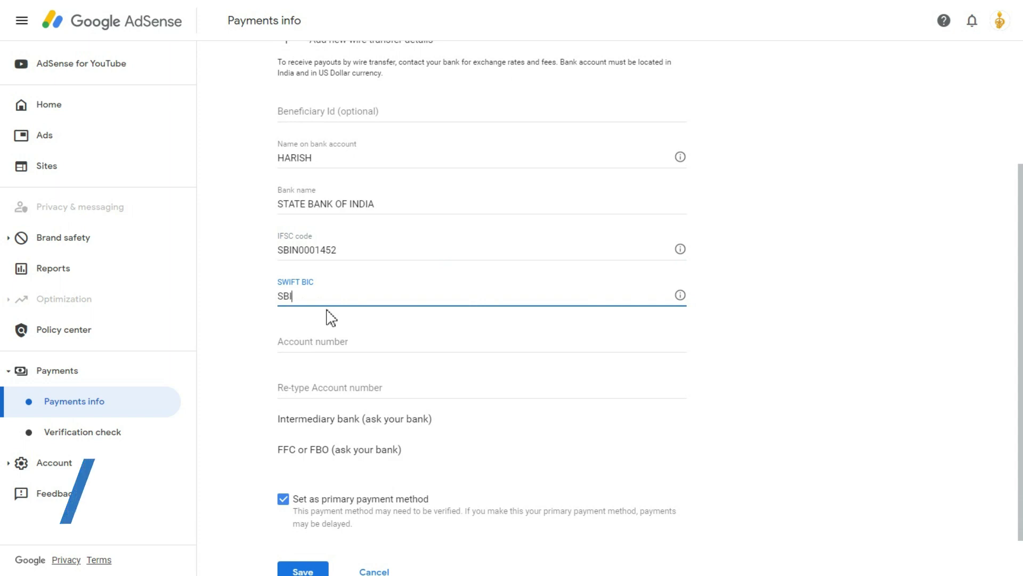
pyautogui.write('INBB')
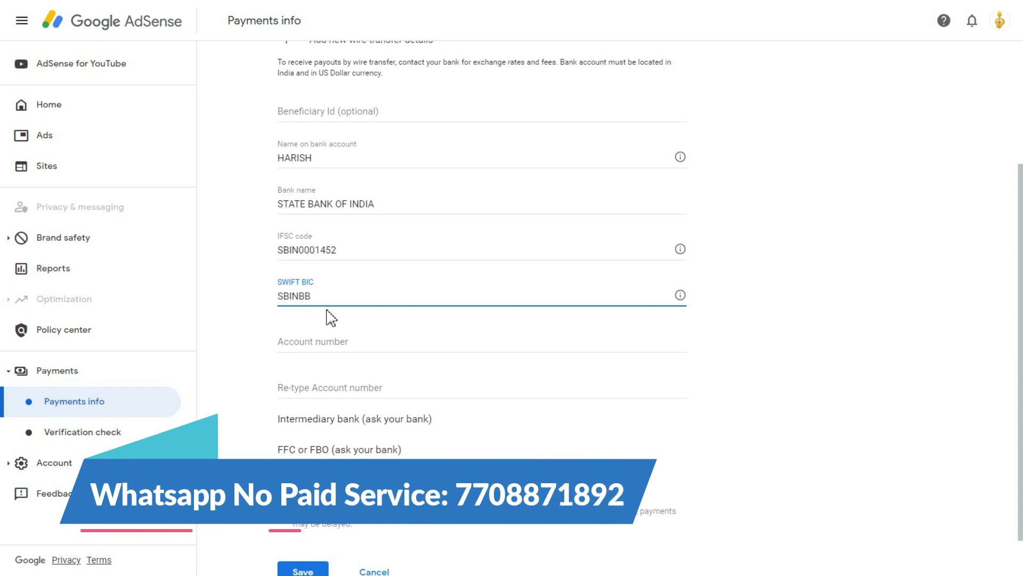
pyautogui.write('256N')
# Recheck the SWIFT BIC SBINBB256N entry, which is flagged as invalid input.
pyautogui.moveTo(341, 294); pyautogui.dragTo(270, 304)
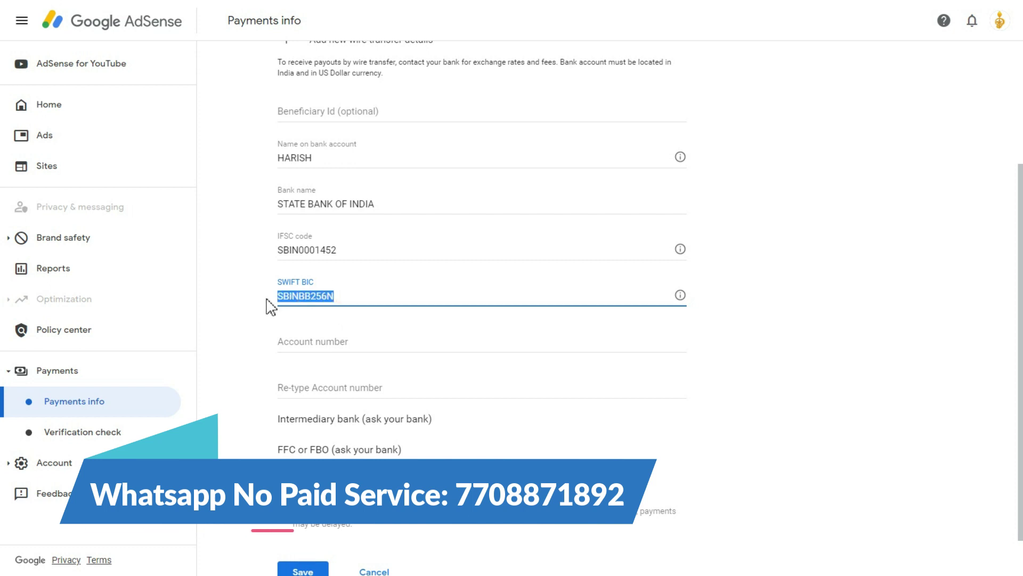
pyautogui.click(317, 341)
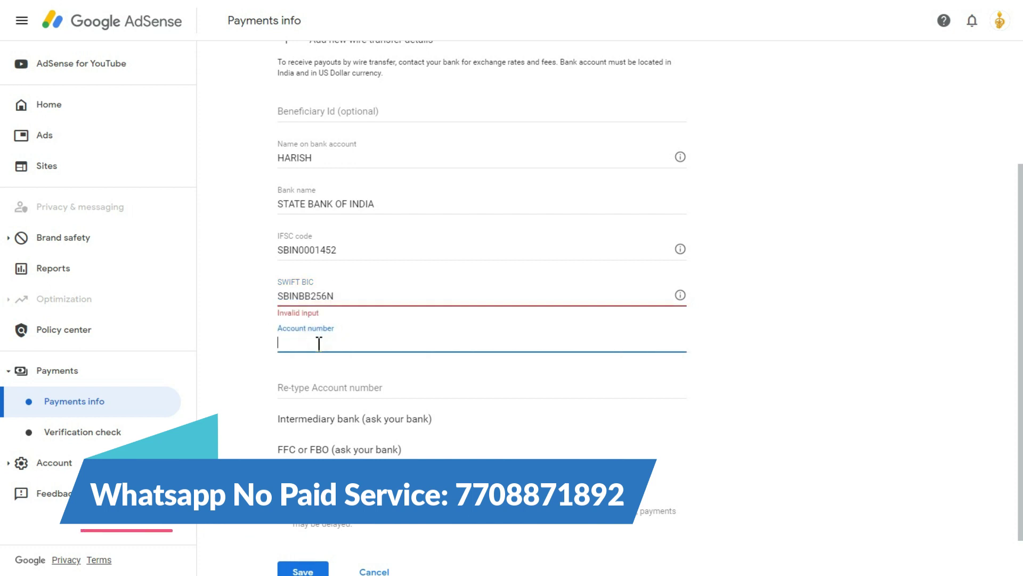
pyautogui.moveTo(336, 296); pyautogui.dragTo(277, 296)
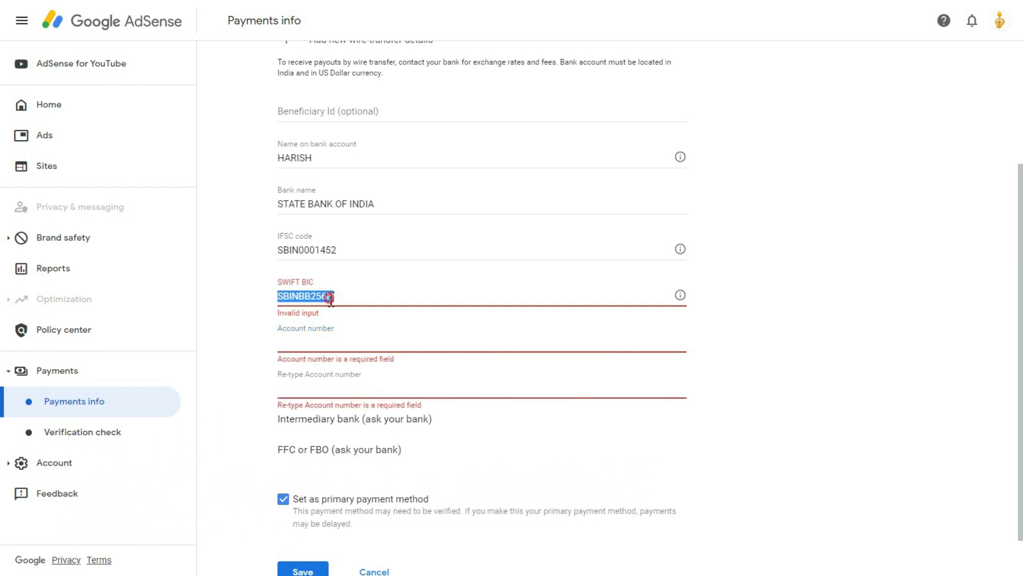
pyautogui.click(331, 297)
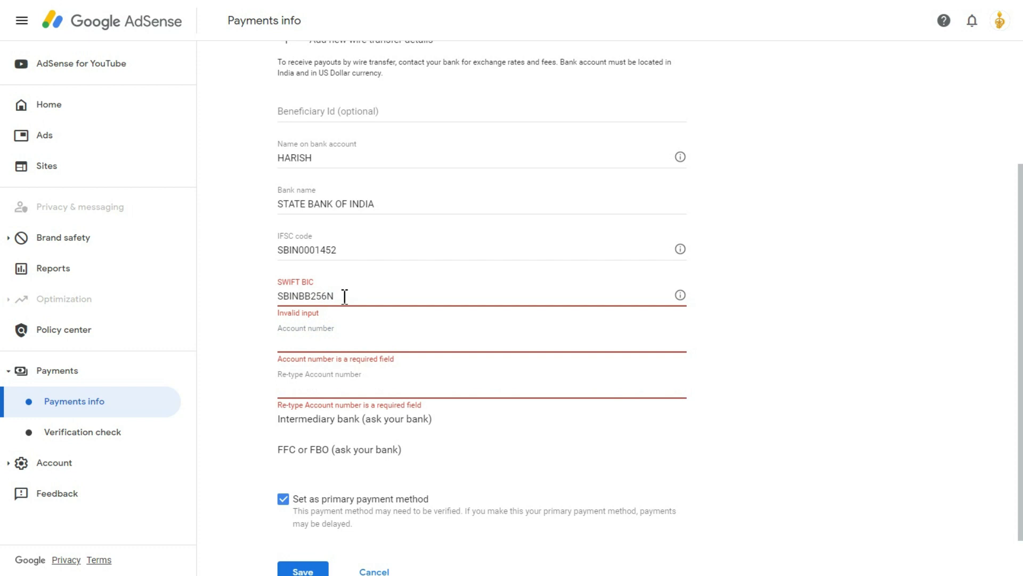
pyautogui.moveTo(331, 296); pyautogui.dragTo(278, 296)
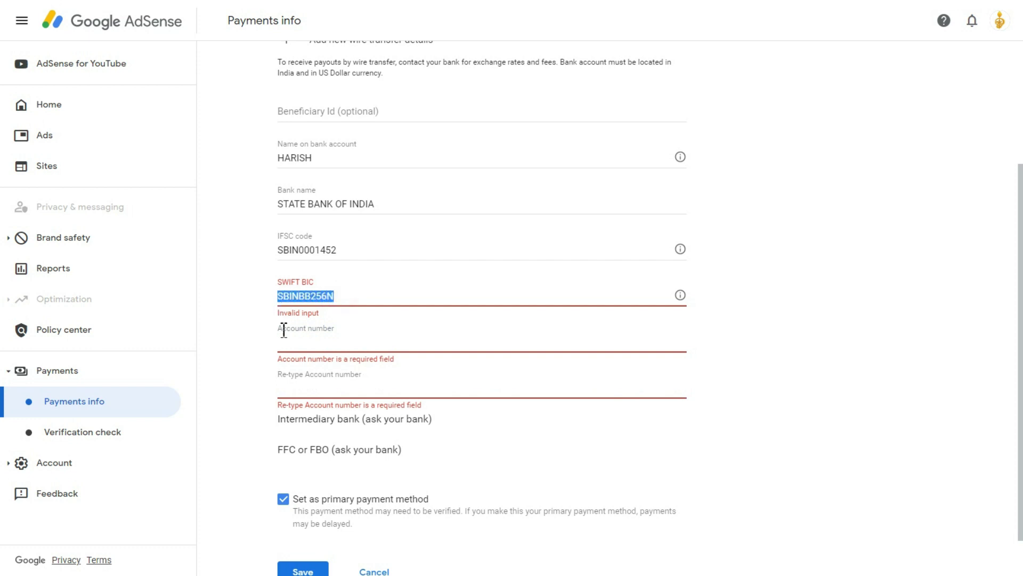
pyautogui.click(293, 346)
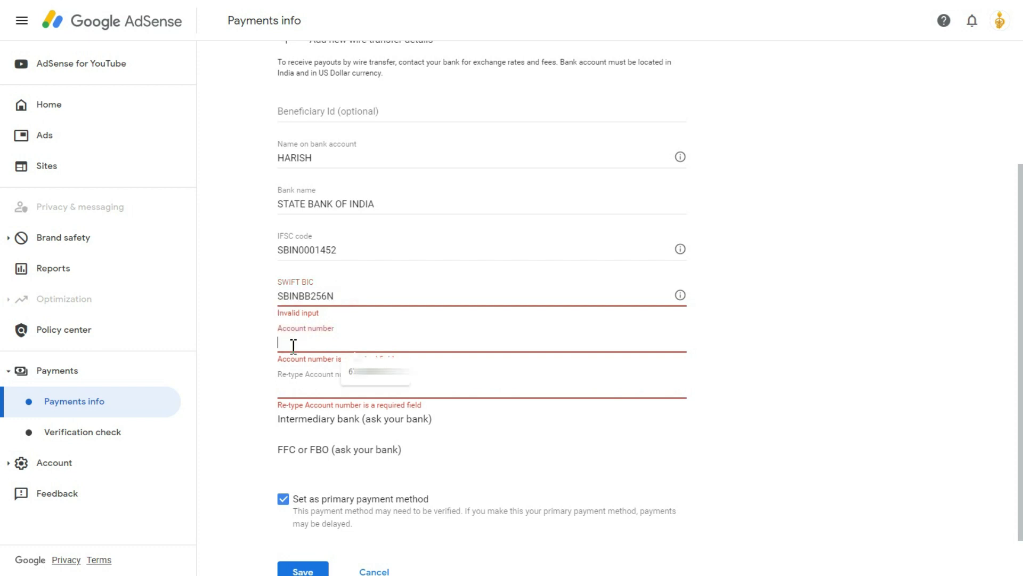
# Enter the bank account number and paste it into Re-type Account number.
pyautogui.click(269, 346)
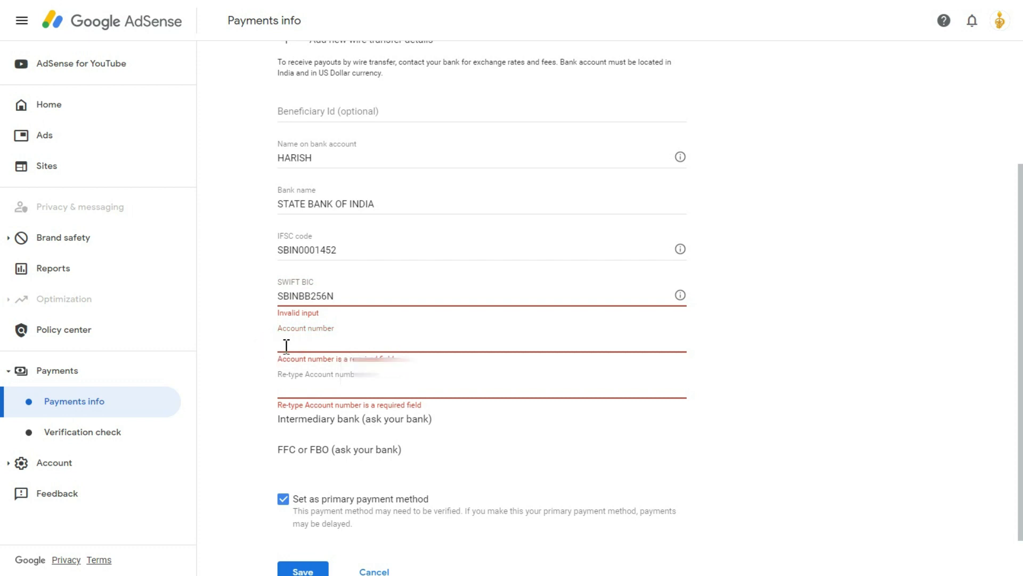
pyautogui.click(286, 346)
pyautogui.write('123456789')
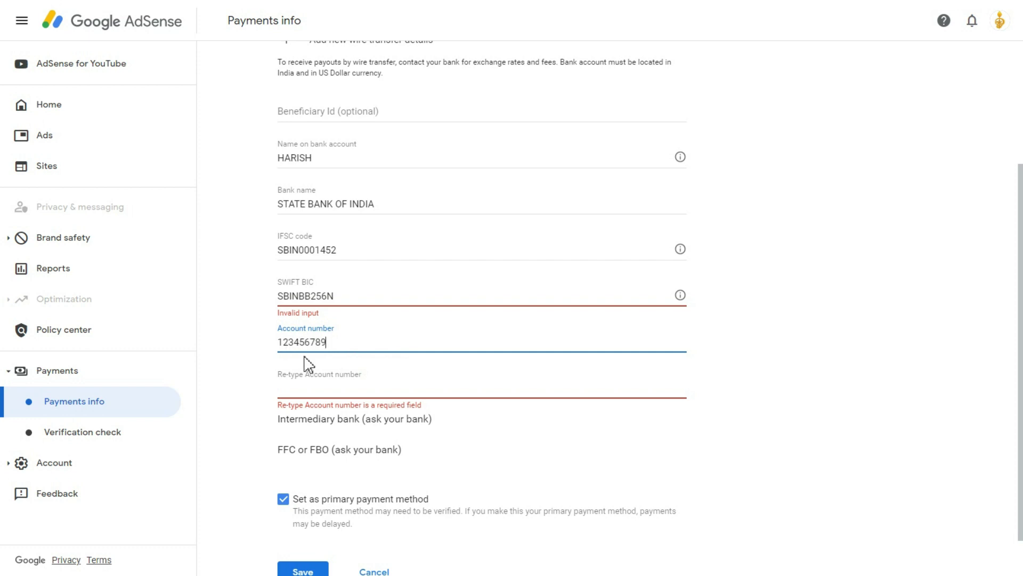
pyautogui.moveTo(335, 343); pyautogui.dragTo(273, 351)
pyautogui.hotkey('ctrl', 'c')
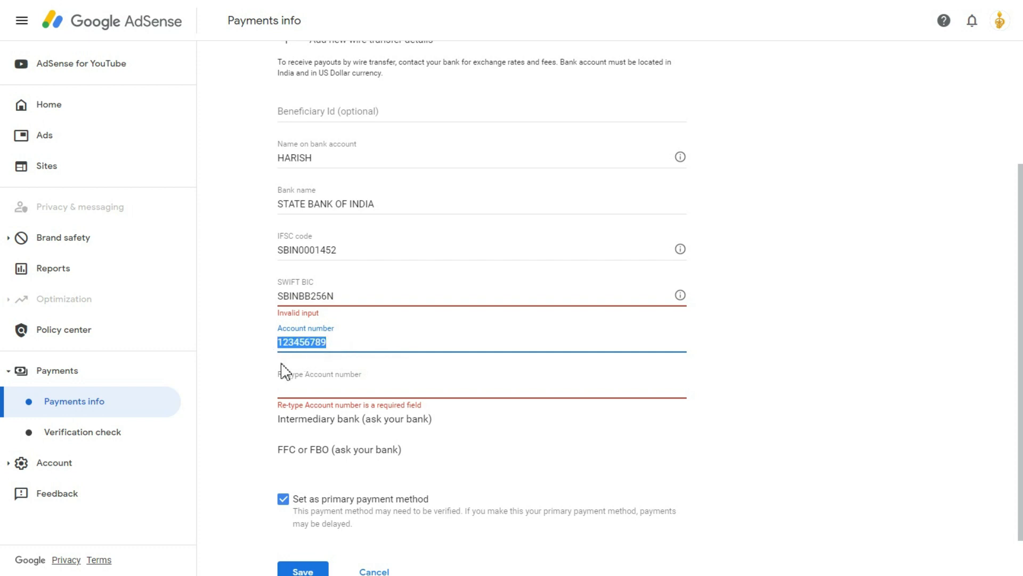
pyautogui.click(297, 388)
pyautogui.hotkey('ctrl', 'v')
pyautogui.click(258, 390)
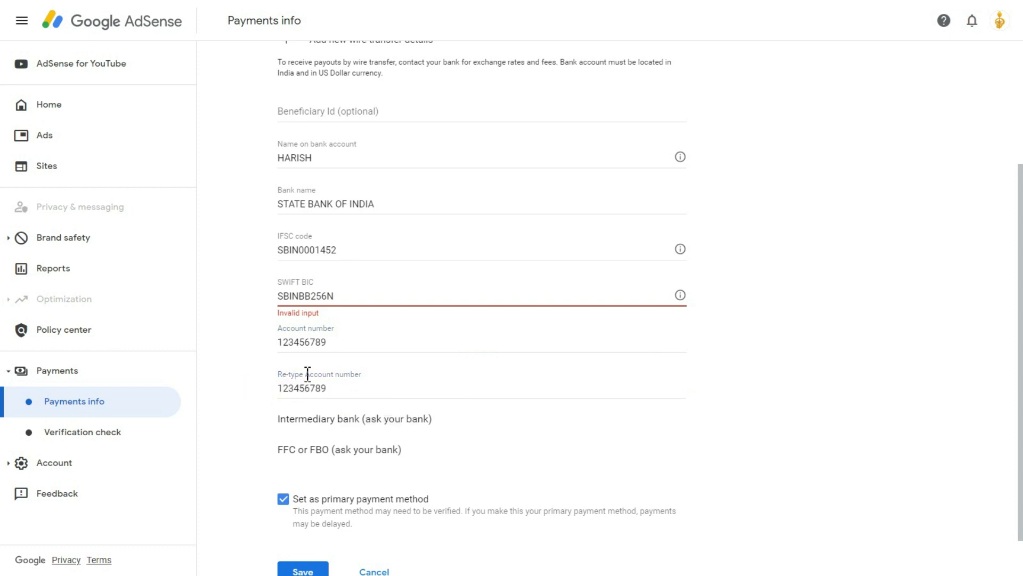
# Review every entered detail: holder name, bank name, IFSC, SWIFT BIC and both account numbers.
pyautogui.moveTo(321, 158); pyautogui.dragTo(270, 165)
pyautogui.moveTo(374, 204); pyautogui.dragTo(273, 223)
pyautogui.click(352, 253)
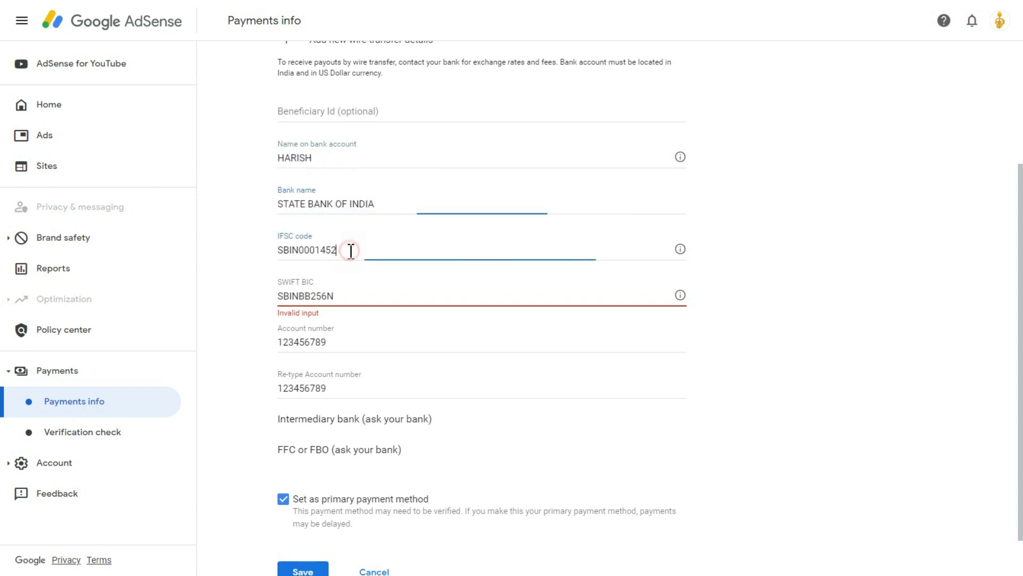
pyautogui.moveTo(332, 251); pyautogui.dragTo(265, 260)
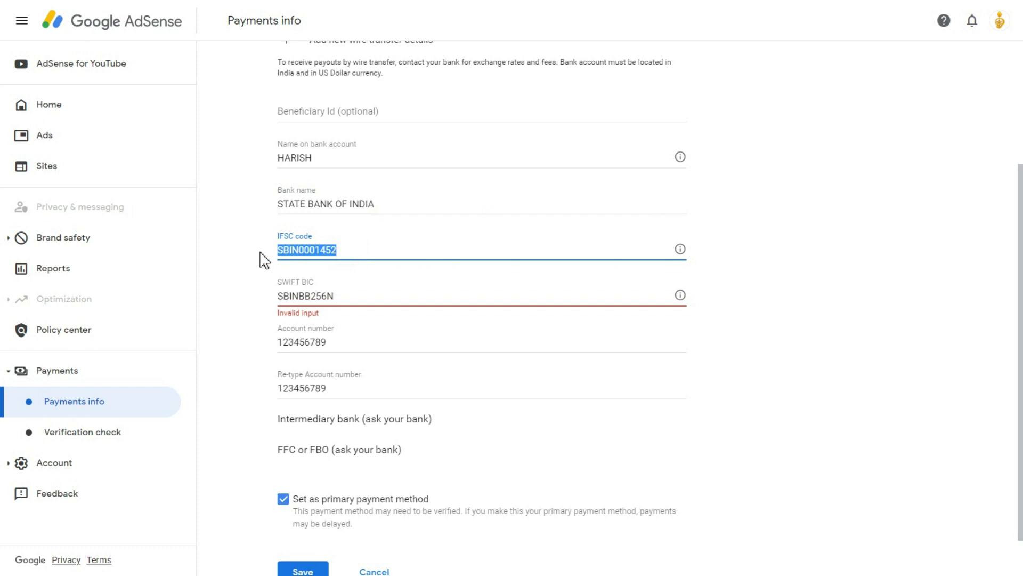
pyautogui.click(336, 296)
pyautogui.moveTo(345, 295); pyautogui.dragTo(269, 295)
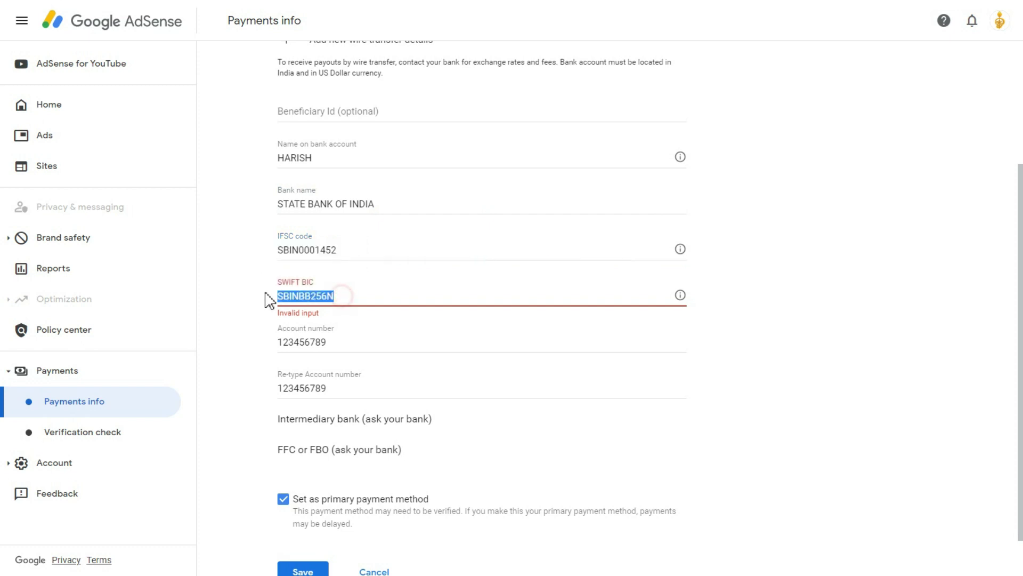
pyautogui.click(336, 342)
pyautogui.moveTo(340, 341); pyautogui.dragTo(257, 344)
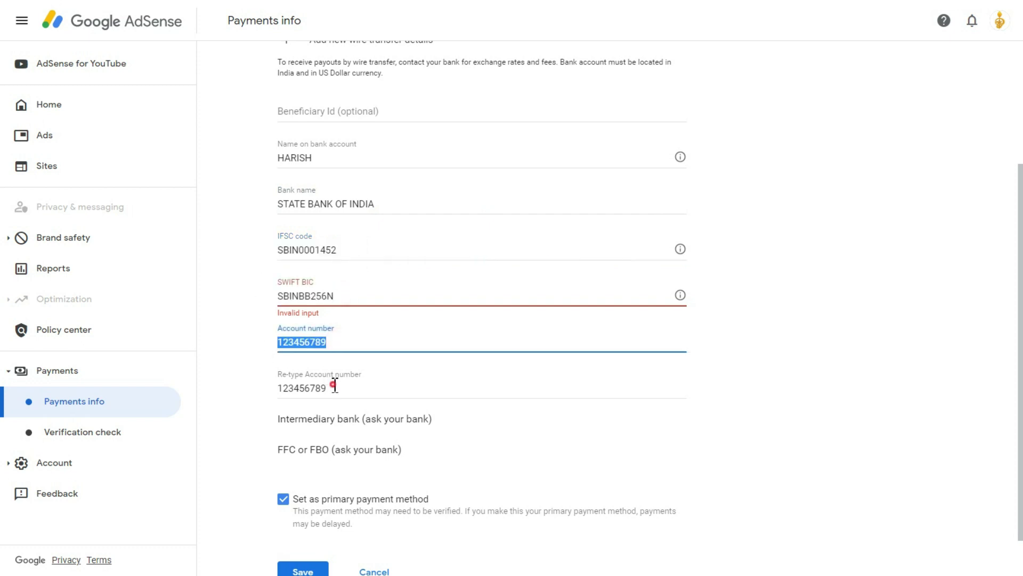
pyautogui.click(335, 385)
pyautogui.moveTo(361, 385); pyautogui.dragTo(242, 392)
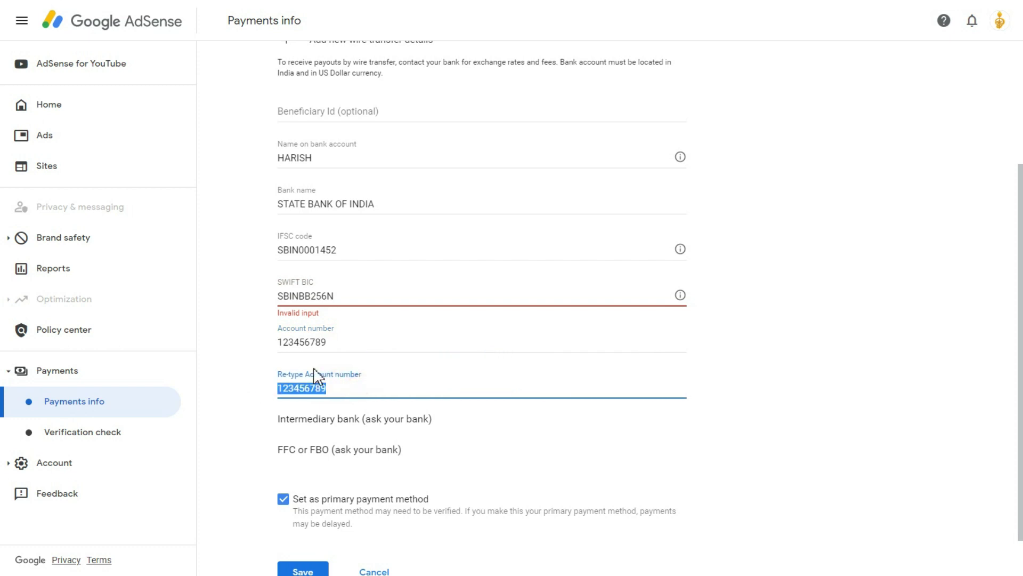
pyautogui.scroll(-1, 319, 376)
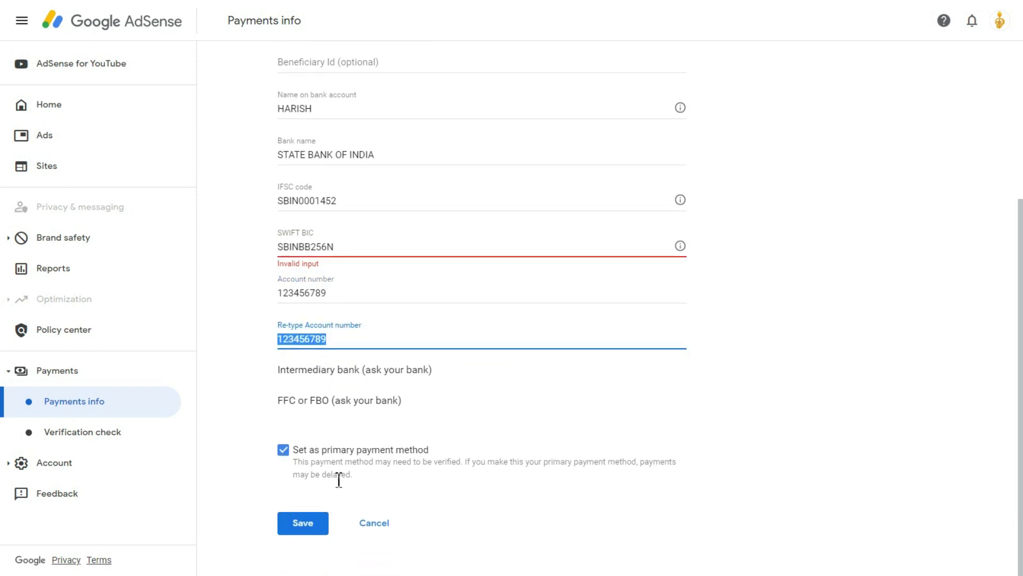
# Keep 'Set as primary payment method' checked and save the wire-transfer bank details.
pyautogui.click(642, 473)
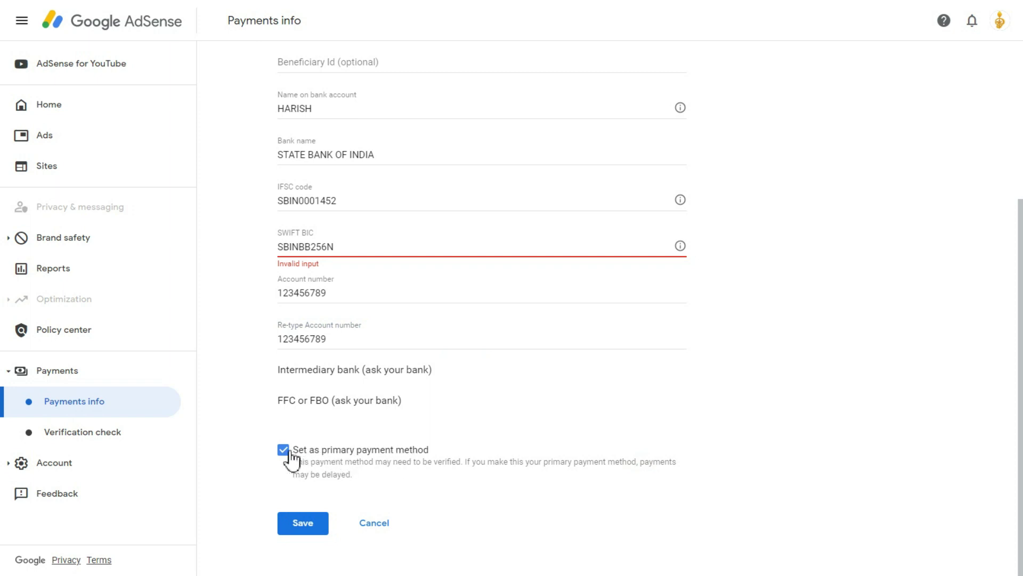
pyautogui.click(313, 527)
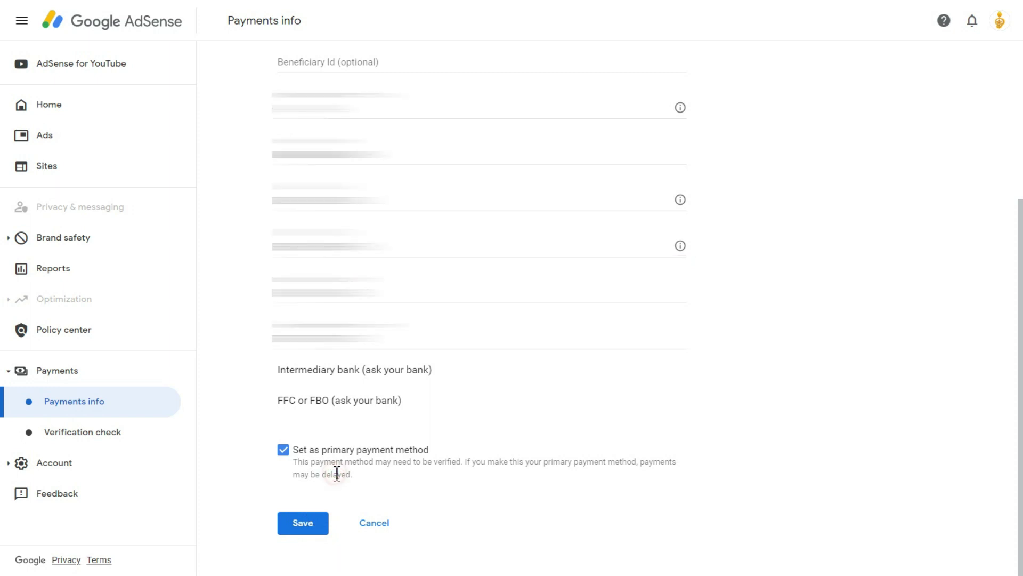
pyautogui.click(307, 527)
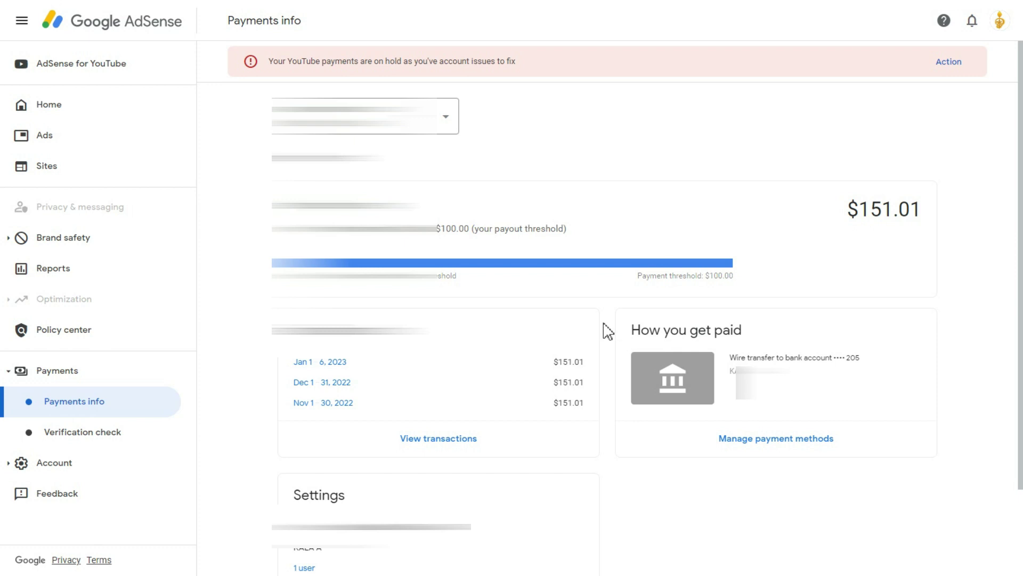
# Check the How you get paid card and the payments-on-hold warning on Payments info.
pyautogui.moveTo(637, 333); pyautogui.dragTo(879, 377)
pyautogui.click(753, 347)
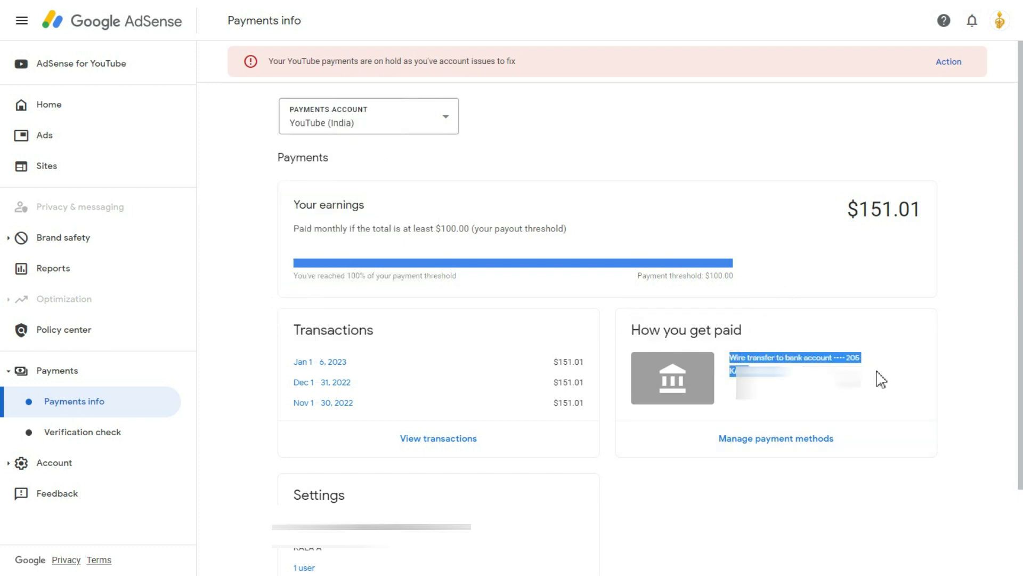
pyautogui.click(879, 377)
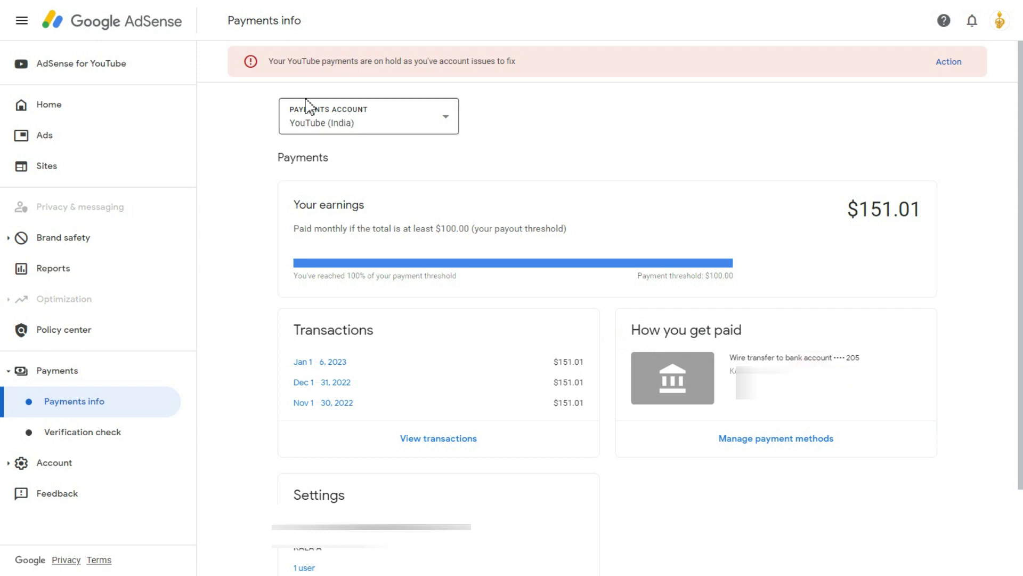
pyautogui.moveTo(269, 62); pyautogui.dragTo(544, 68)
pyautogui.click(542, 62)
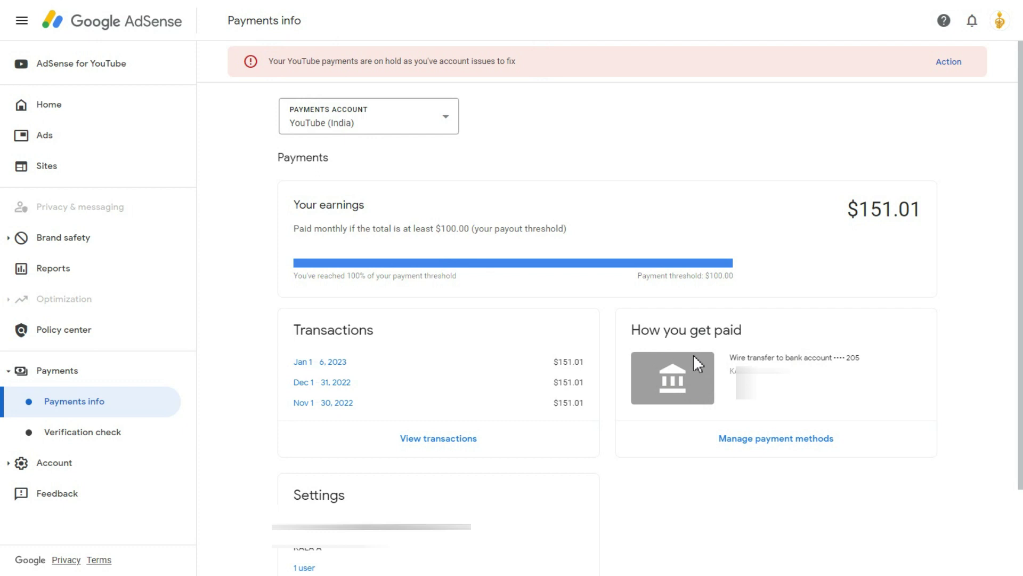
pyautogui.moveTo(727, 358); pyautogui.dragTo(859, 360)
pyautogui.click(821, 367)
# Confirm How you get paid lists wire transfer to a bank account for the $151.01 earnings.
pyautogui.moveTo(635, 330); pyautogui.dragTo(870, 377)
pyautogui.click(735, 356)
pyautogui.click(701, 358)
pyautogui.moveTo(634, 335); pyautogui.dragTo(861, 358)
pyautogui.click(708, 338)
pyautogui.click(696, 330)
pyautogui.moveTo(739, 330); pyautogui.dragTo(767, 328)
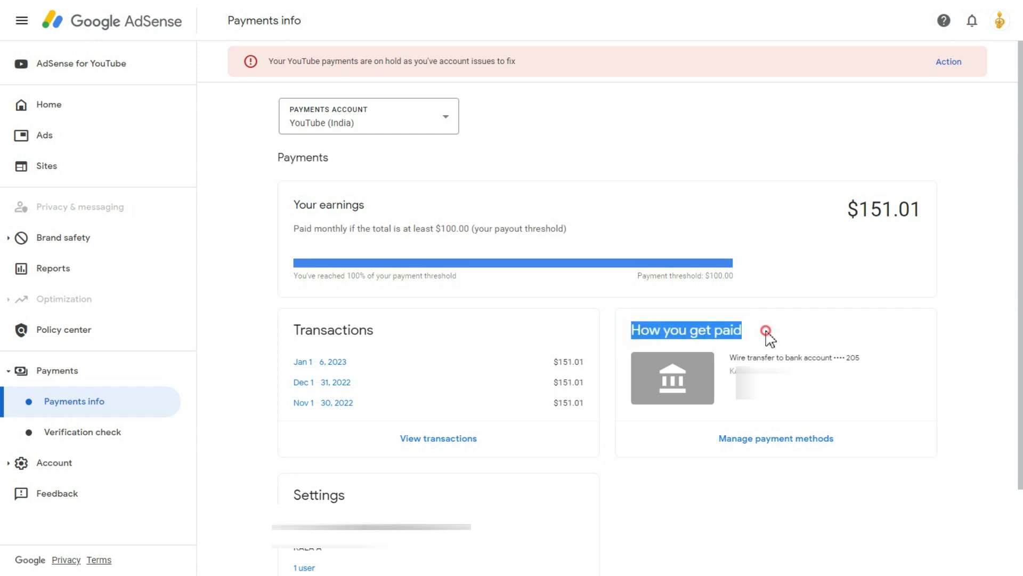
pyautogui.moveTo(728, 357); pyautogui.dragTo(869, 379)
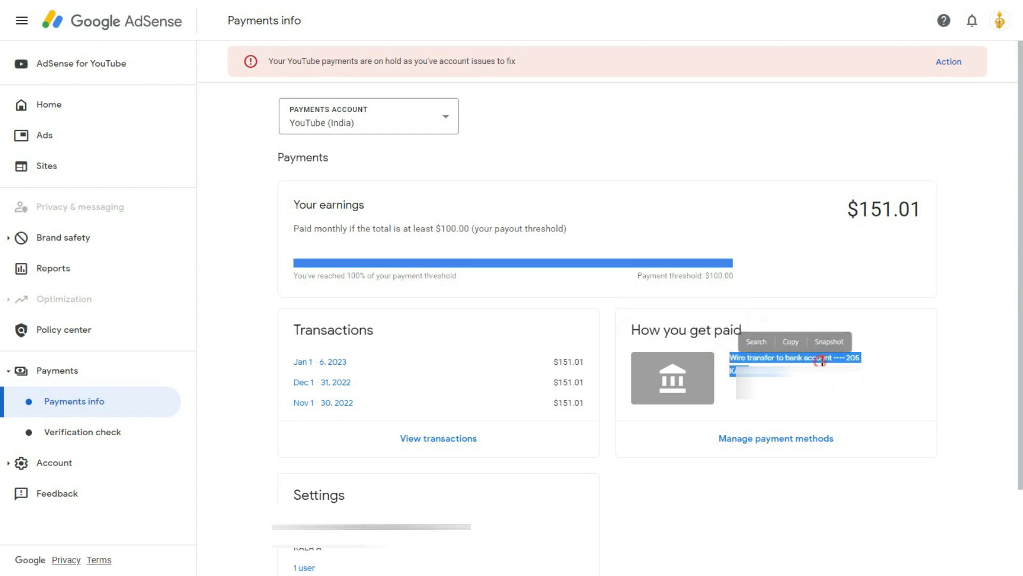